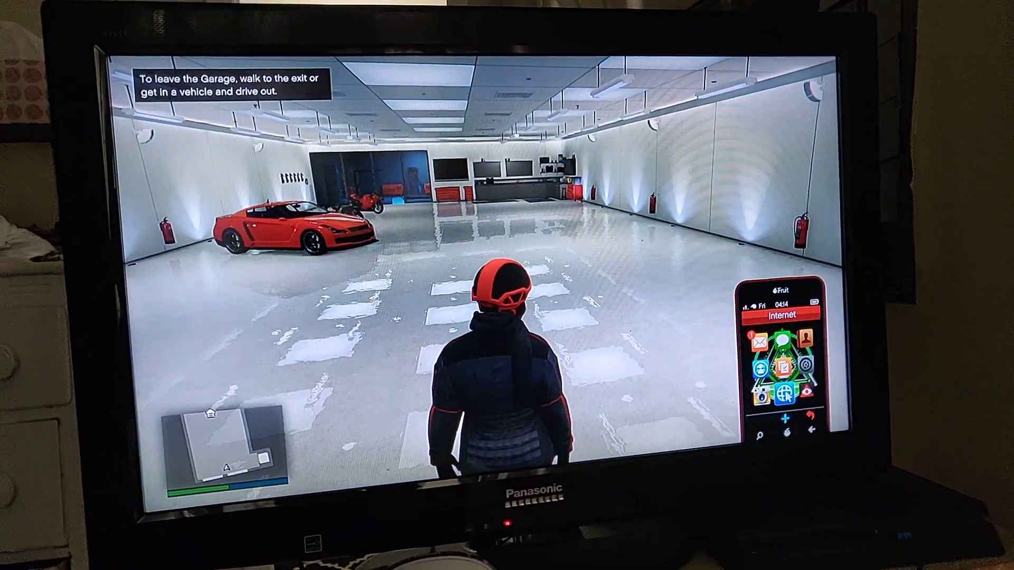
Step: Put the phone away, dismiss the tip, and show the one-player session list and RP bar
{"action": "key", "text": "Escape"}
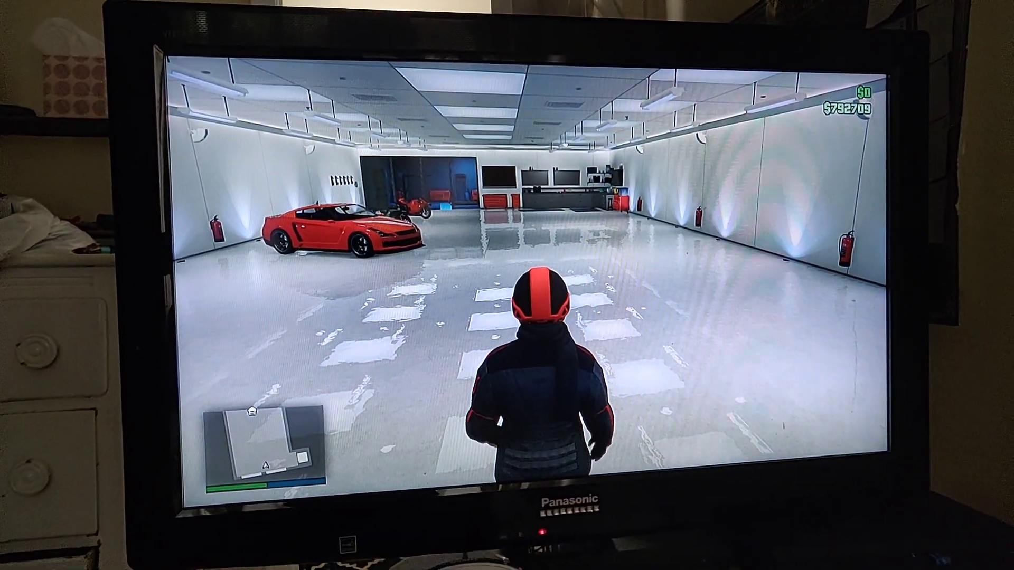
{"action": "key", "text": "z"}
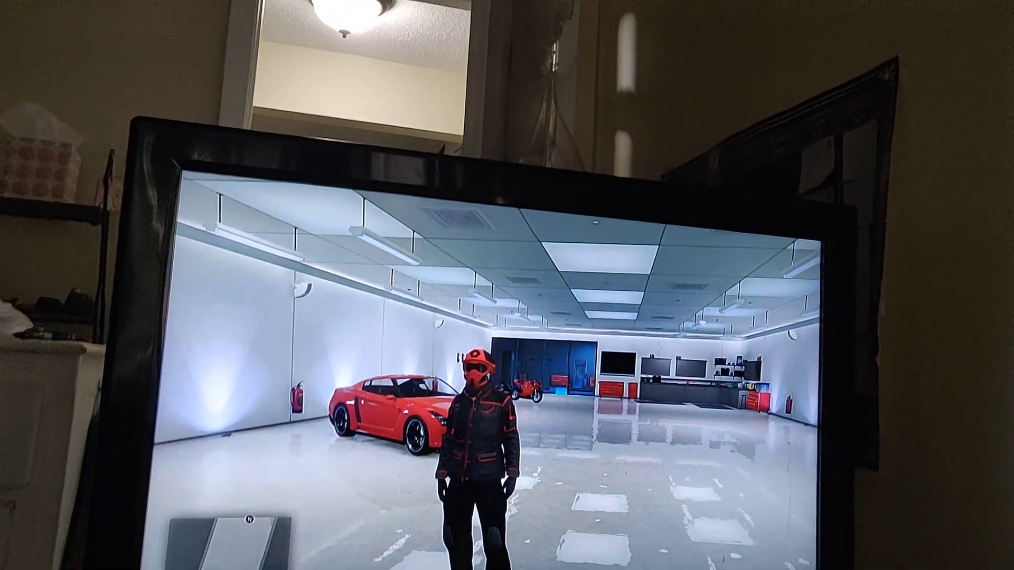
{"action": "key", "text": "z"}
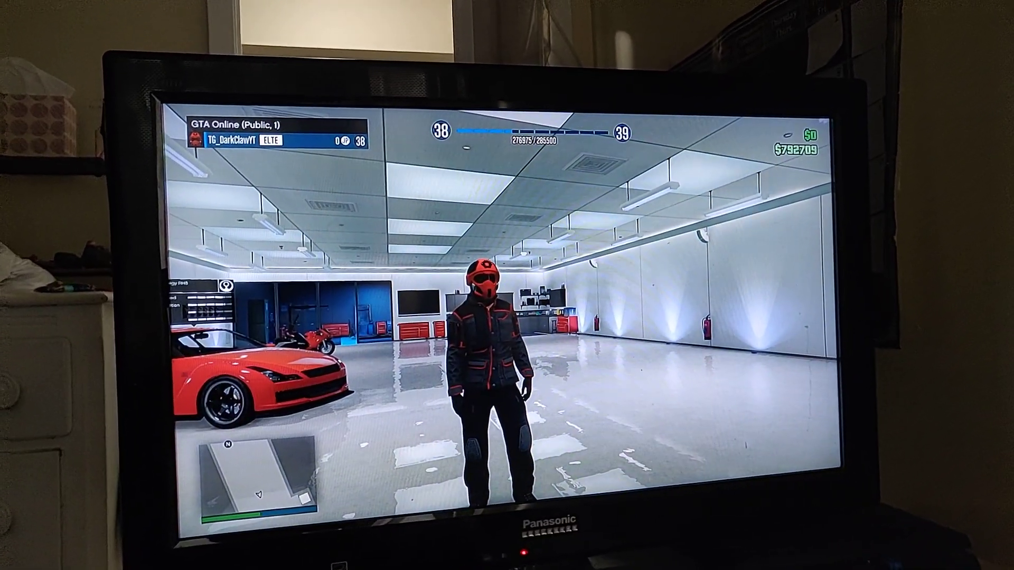
Step: Open the pause menu's Online tab and move down its options list
{"action": "key", "text": "Escape"}
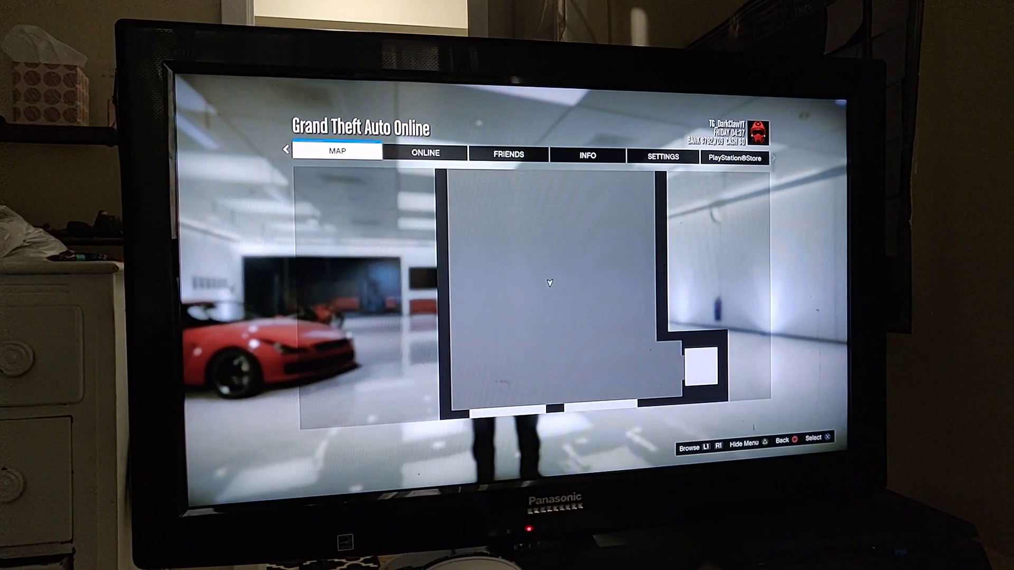
{"action": "key", "text": "e"}
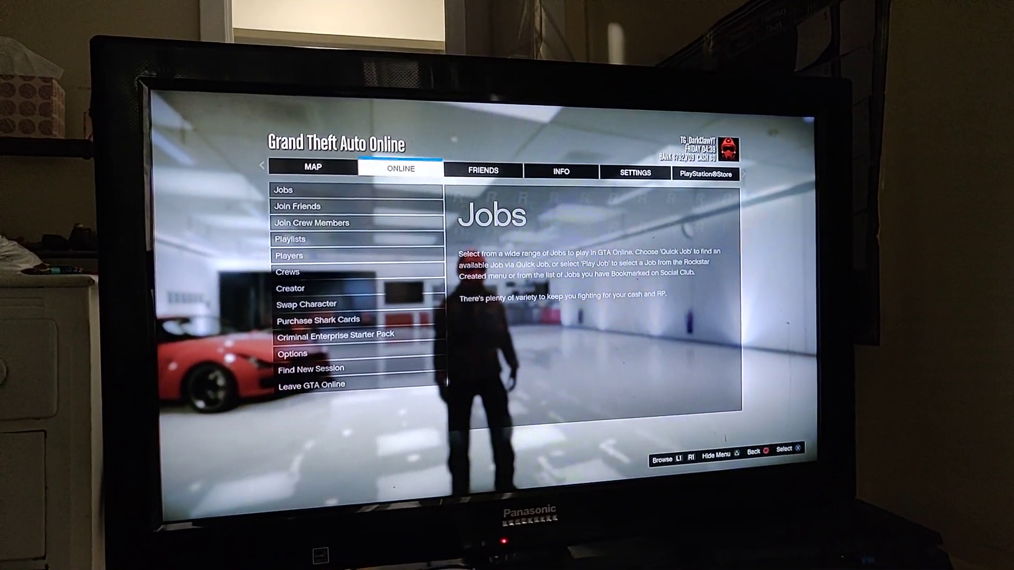
{"action": "key", "text": "Return"}
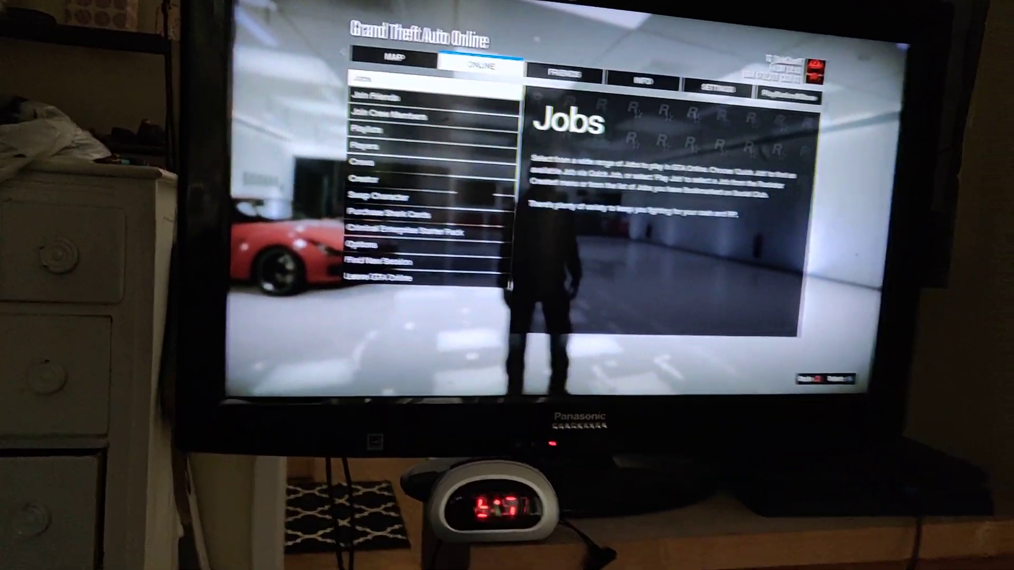
{"action": "key", "text": "Down"}
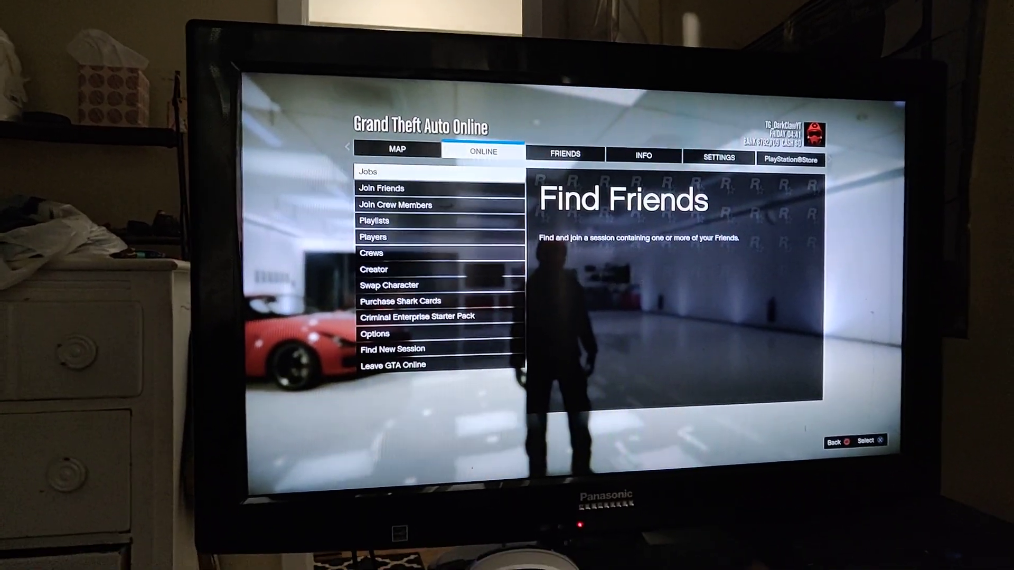
{"action": "key", "text": "Down"}
{"action": "key", "text": "Down"}
{"action": "key", "text": "Down"}
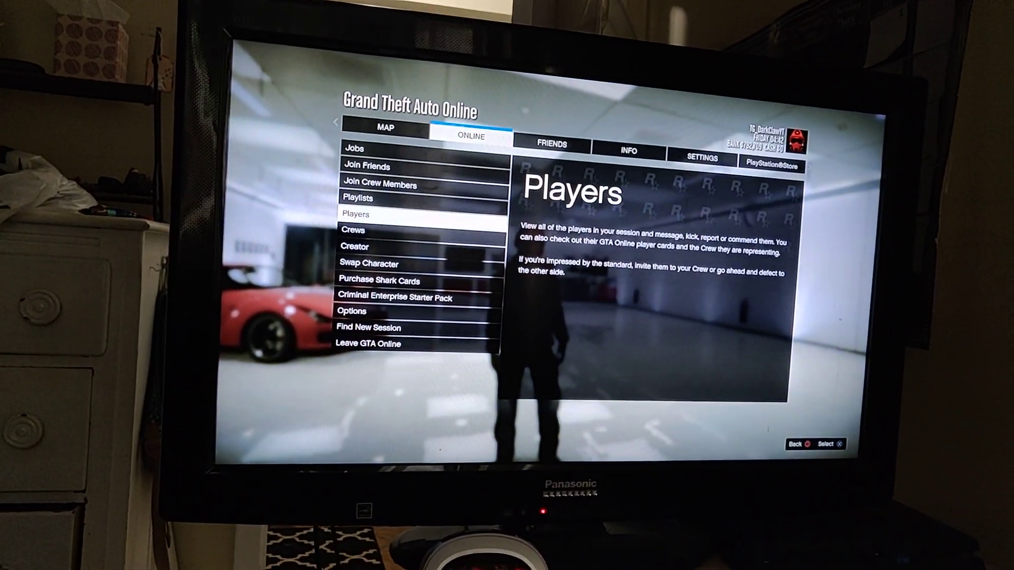
{"action": "key", "text": "Down"}
Step: Choose Creator, confirm quitting the session, and return to the PS4 home screen
{"action": "key", "text": "Return"}
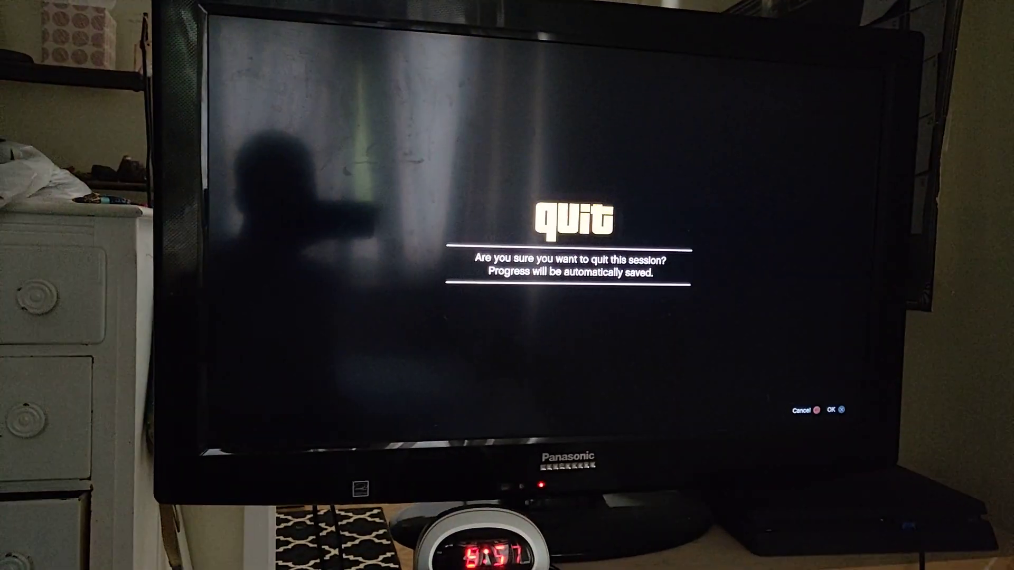
{"action": "key", "text": "Return"}
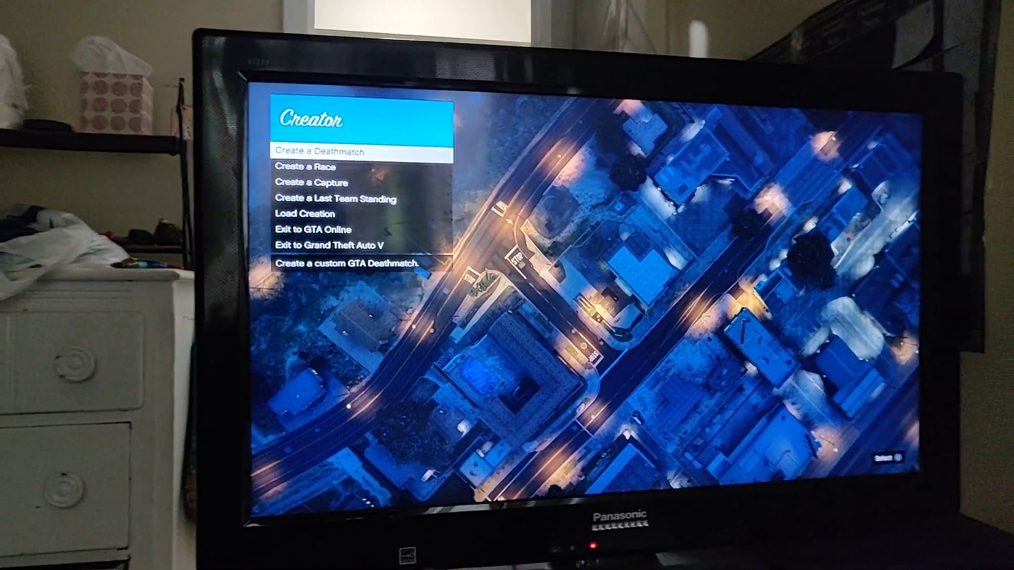
{"action": "key", "text": "super"}
{"action": "key", "text": "Up"}
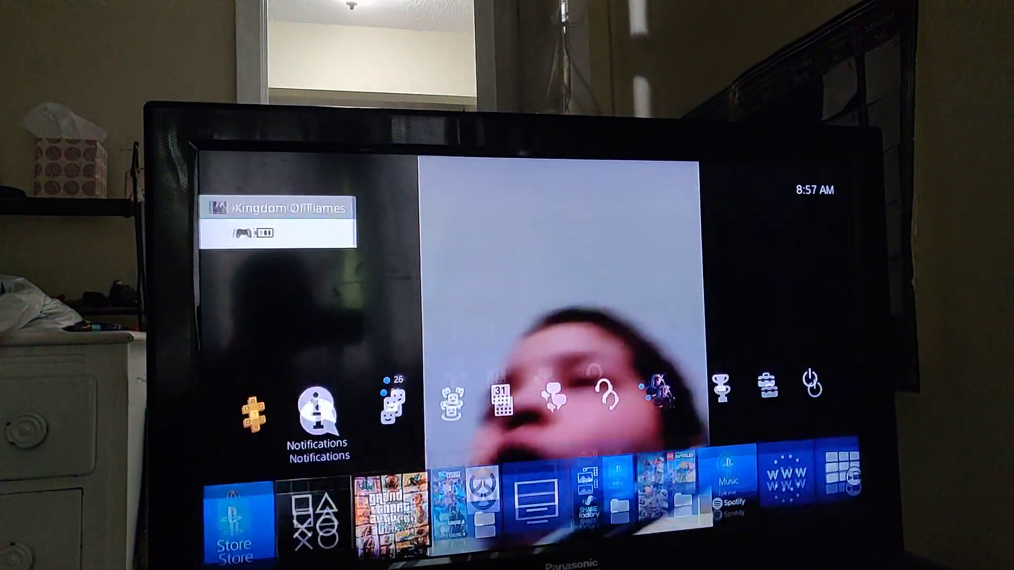
{"action": "key", "text": "Right"}
{"action": "key", "text": "Right"}
{"action": "key", "text": "Right"}
{"action": "key", "text": "Right"}
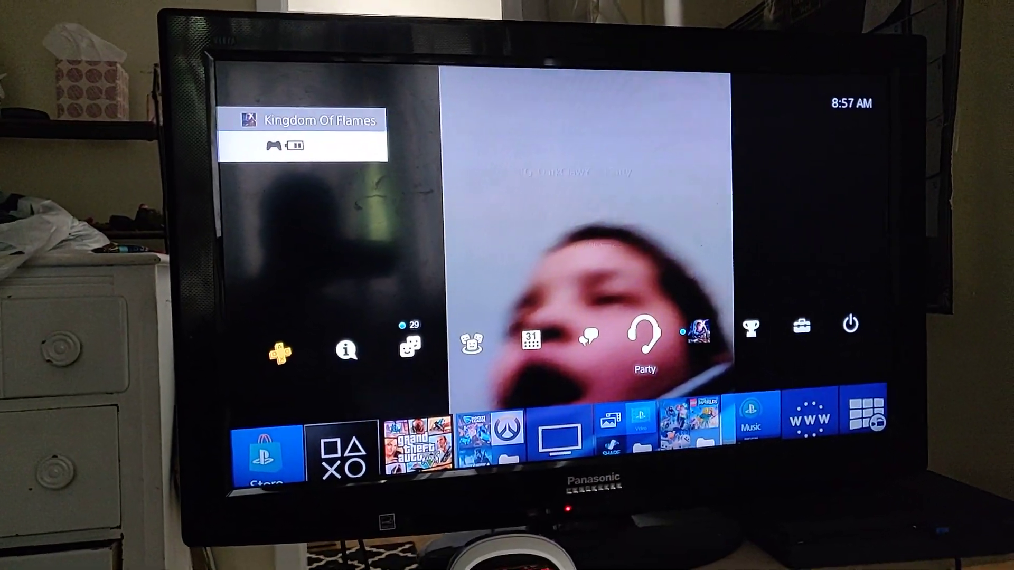
{"action": "key", "text": "Return"}
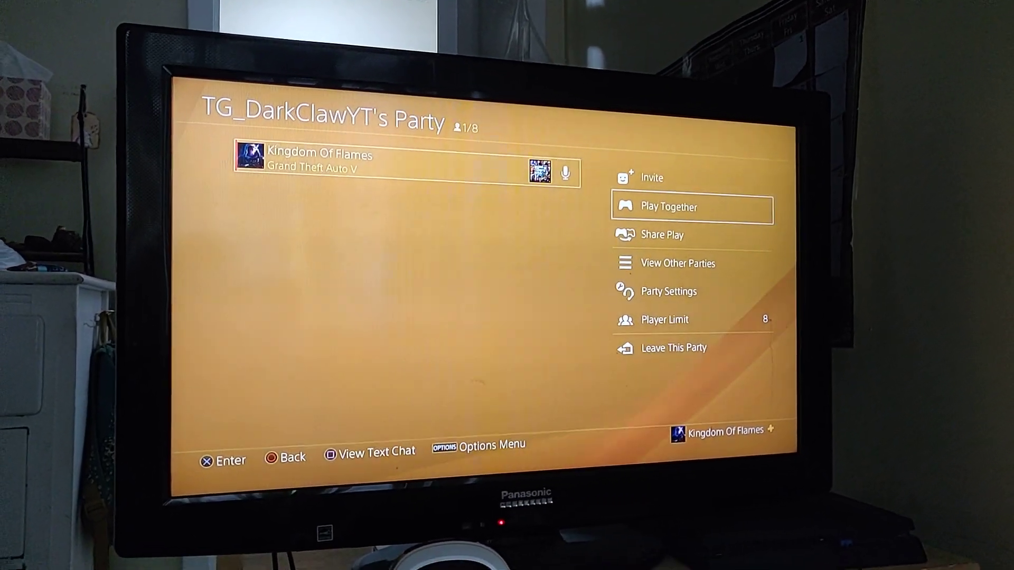
{"action": "key", "text": "Down"}
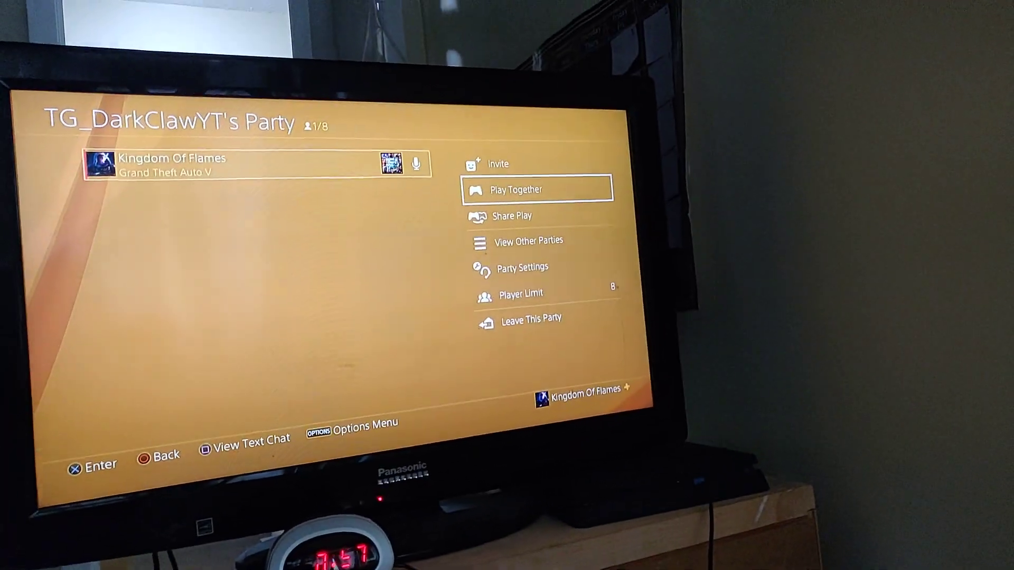
{"action": "key", "text": "Escape"}
{"action": "key", "text": "Left"}
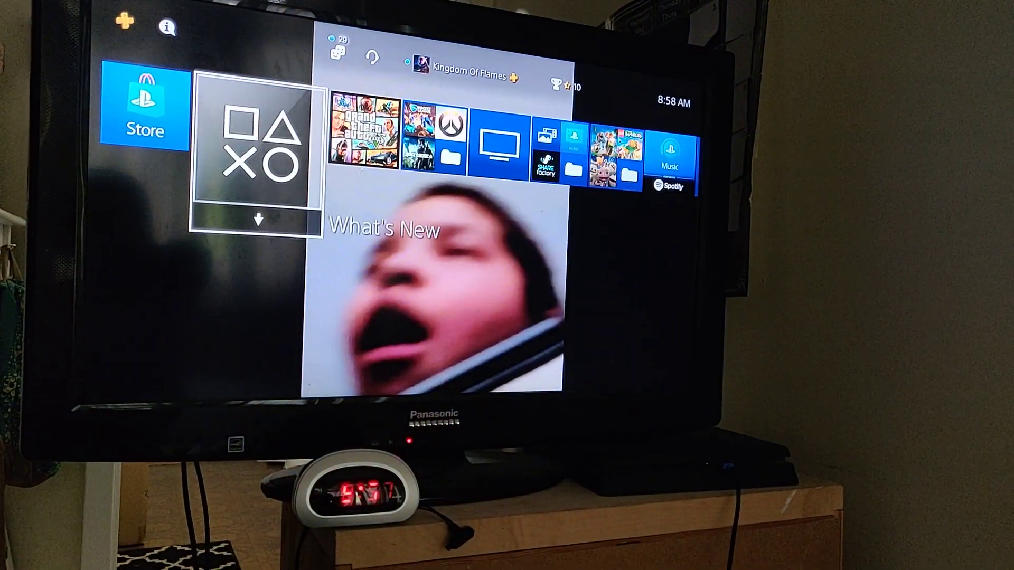
{"action": "key", "text": "Up"}
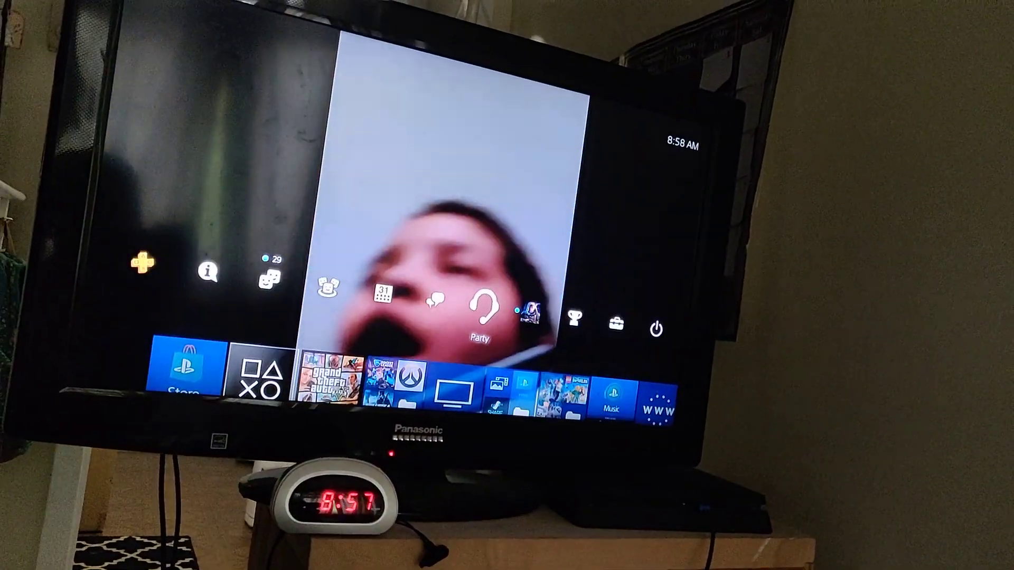
{"action": "key", "text": "Down"}
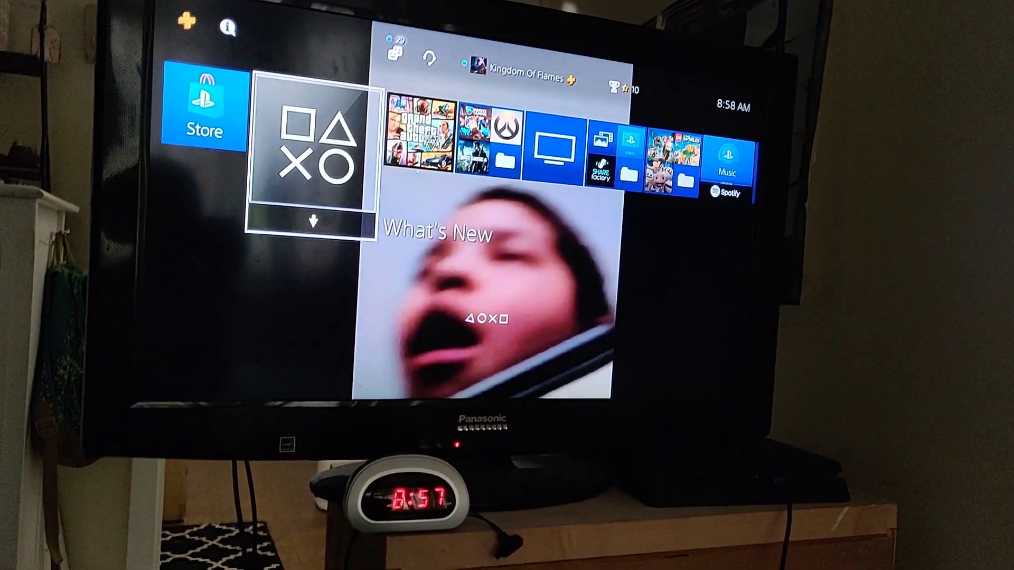
{"action": "key", "text": "Right"}
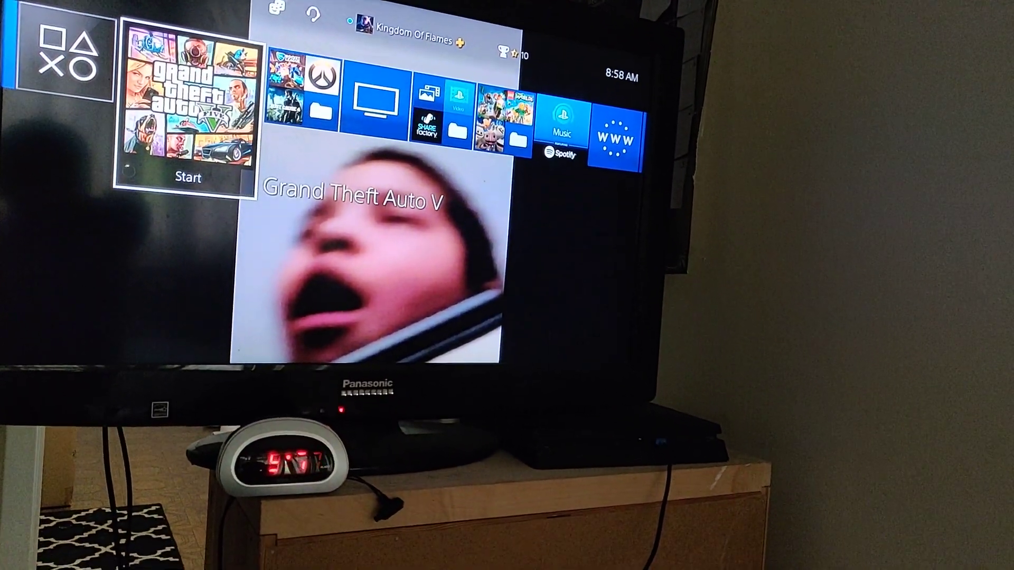
{"action": "key", "text": "super"}
{"action": "key", "text": "Left"}
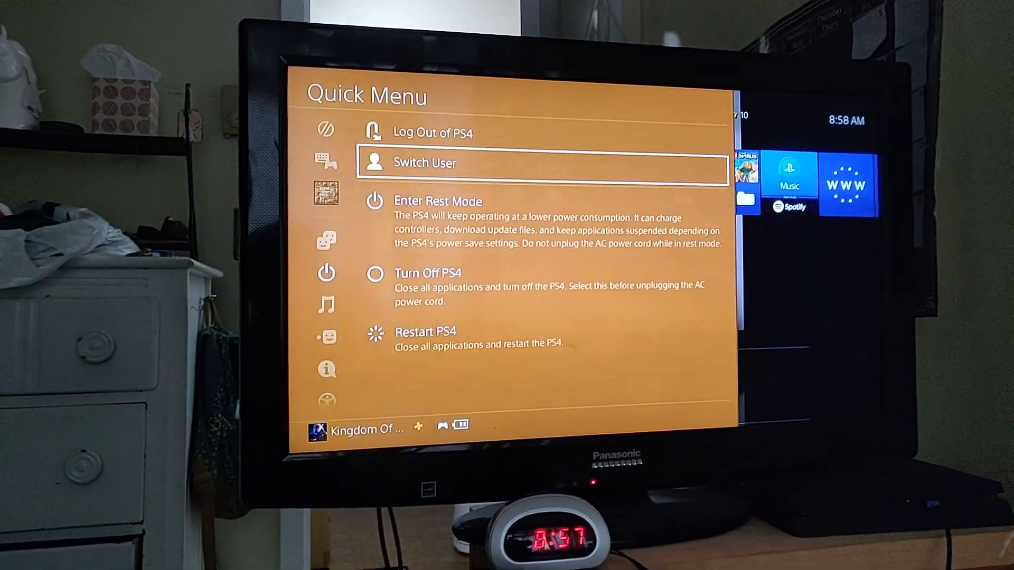
{"action": "key", "text": "Return"}
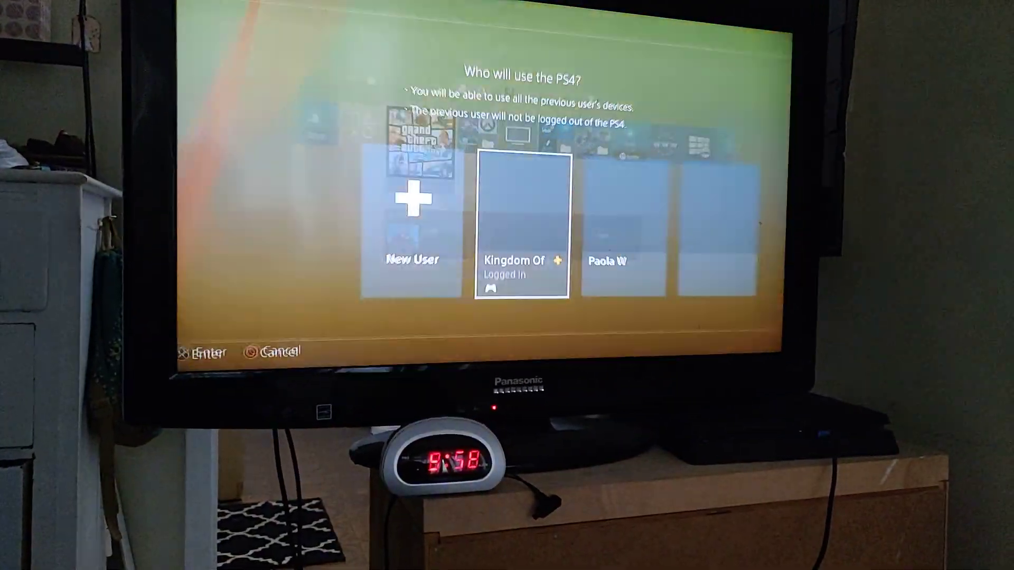
{"action": "key", "text": "Right"}
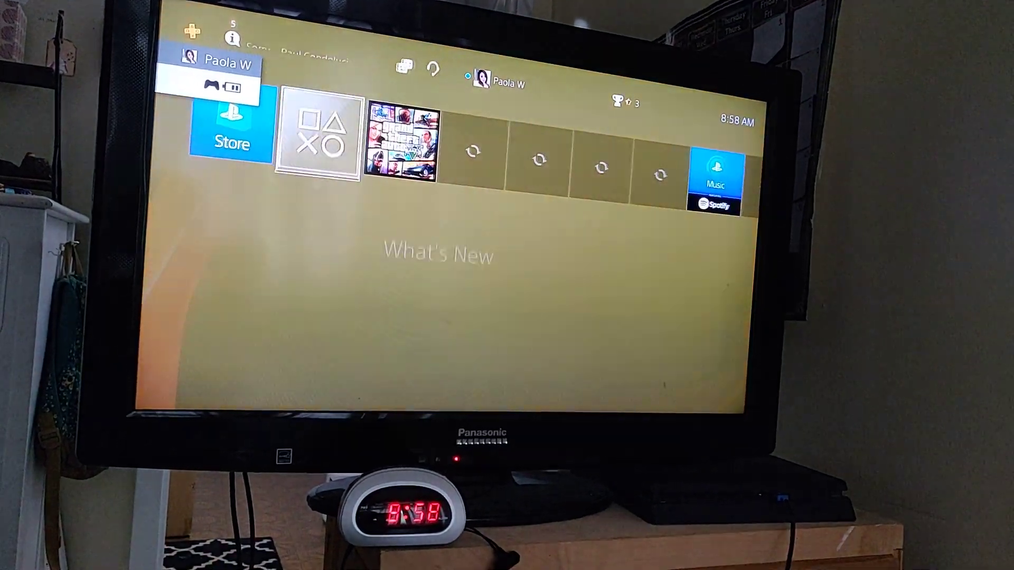
{"action": "key", "text": "Right"}
{"action": "key", "text": "Up"}
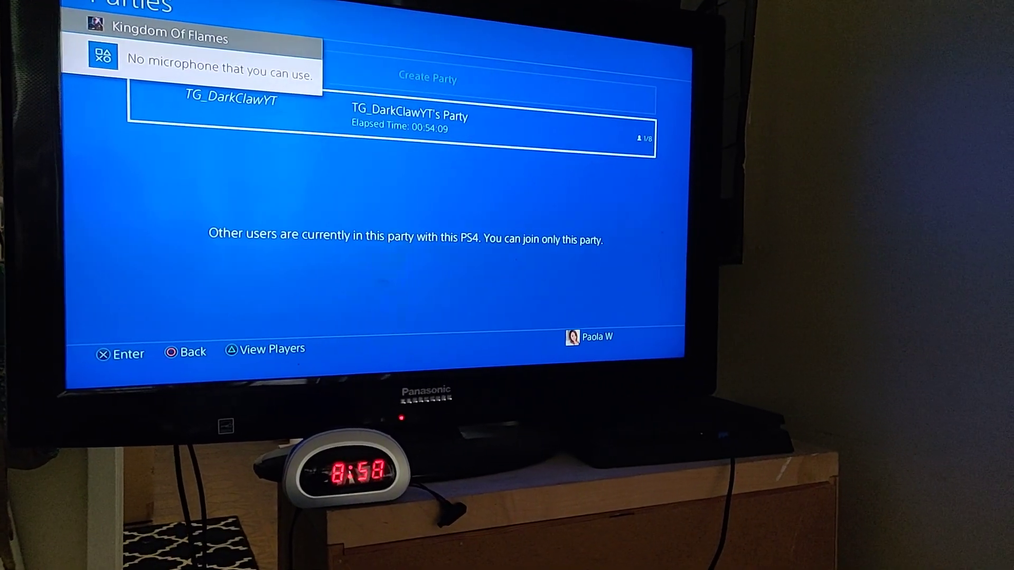
{"action": "key", "text": "Return"}
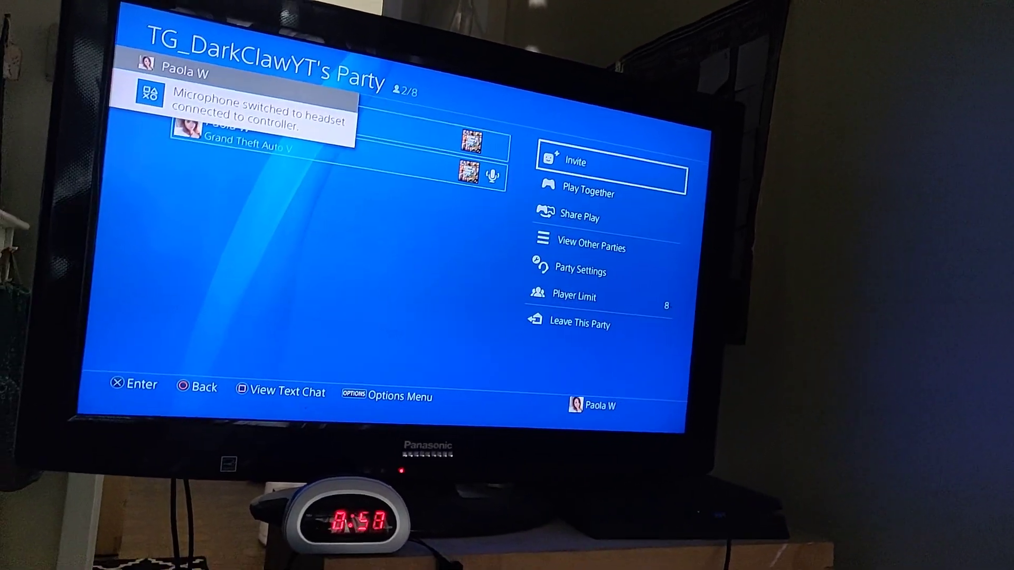
Step: Go to Quick Menu Power > Switch User and highlight the original profile
{"action": "key", "text": "super"}
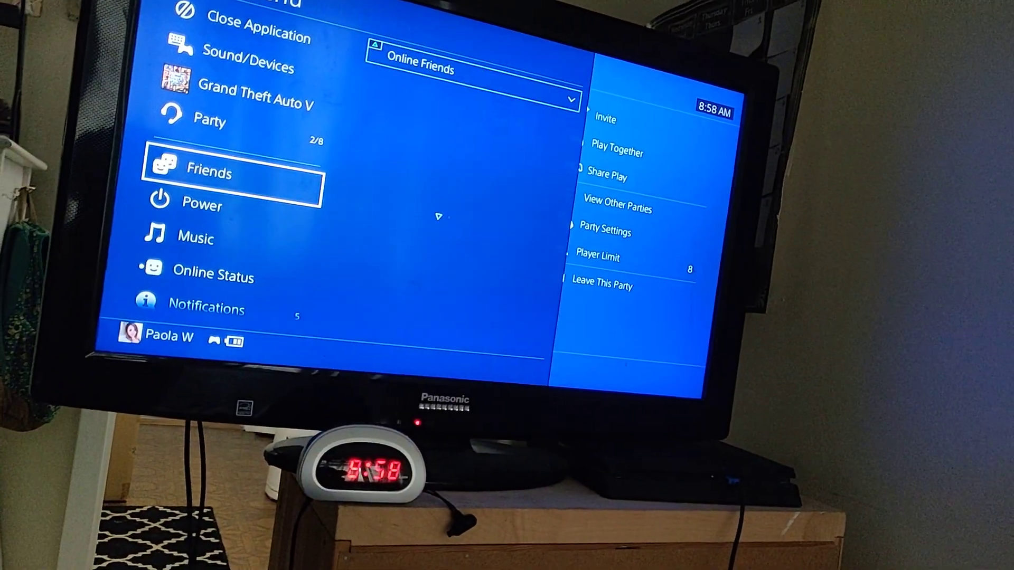
{"action": "key", "text": "Down"}
{"action": "key", "text": "Down"}
{"action": "key", "text": "Down"}
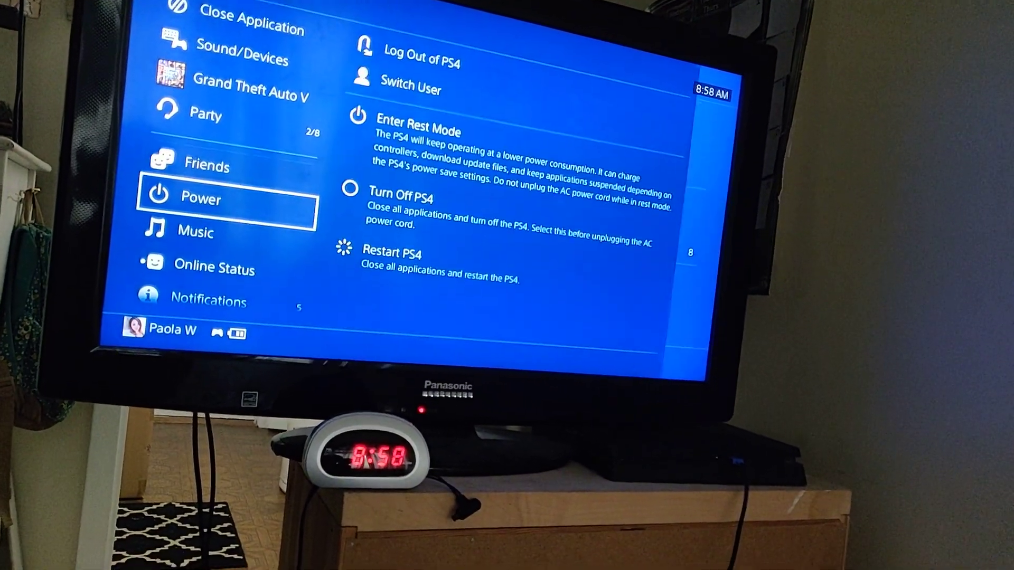
{"action": "key", "text": "Return"}
{"action": "key", "text": "Up"}
{"action": "key", "text": "Return"}
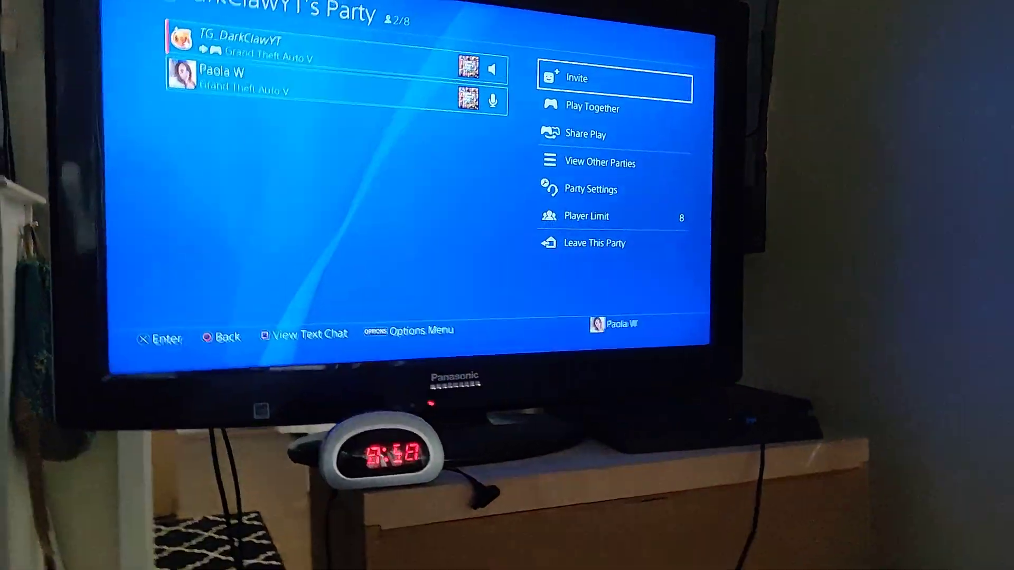
{"action": "key", "text": "Right"}
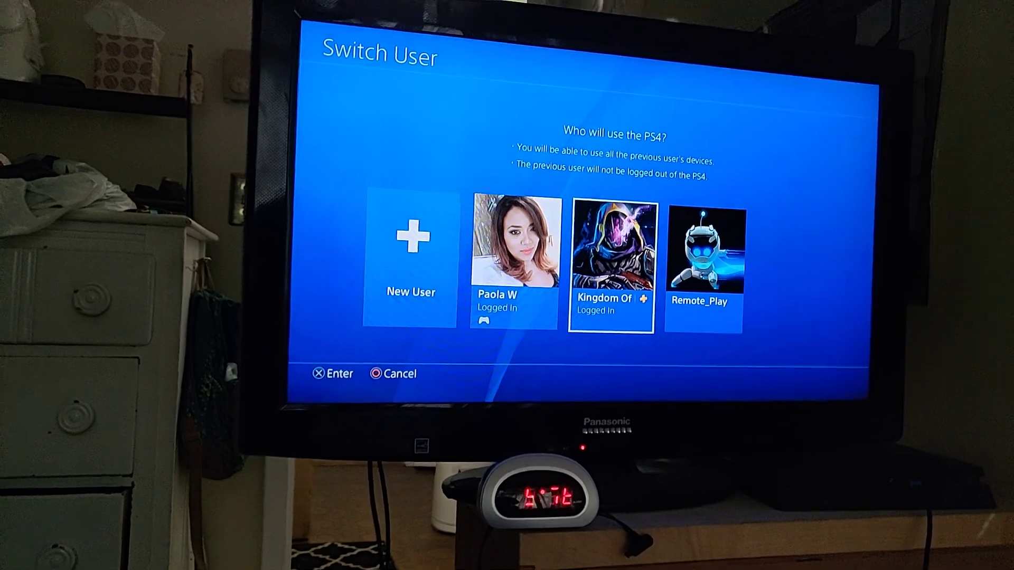
Step: Switch back to the Kingdom Of Flames profile
{"action": "key", "text": "Return"}
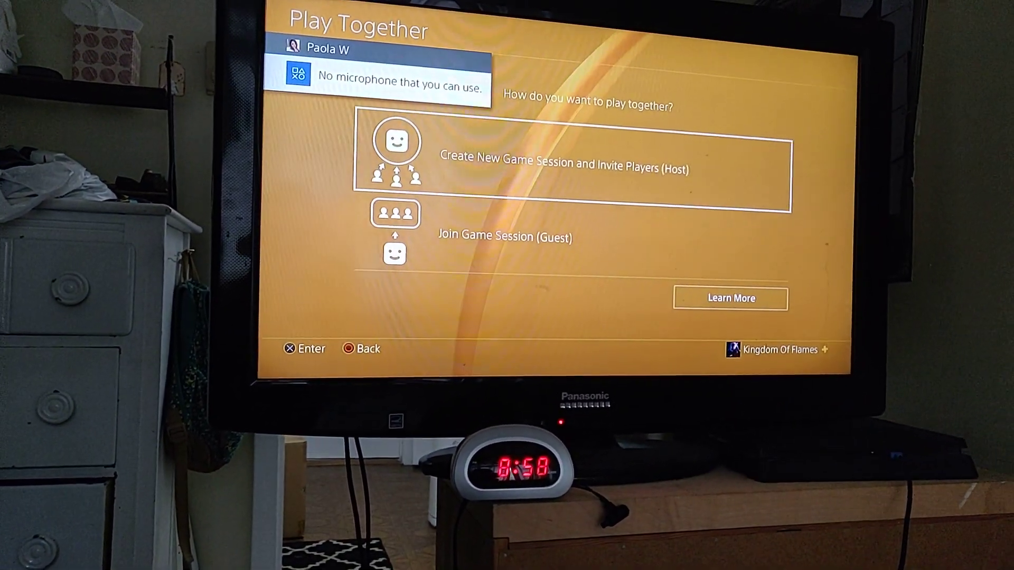
Step: Create a hosted Play Together session with Grand Theft Auto V as the game
{"action": "key", "text": "Return"}
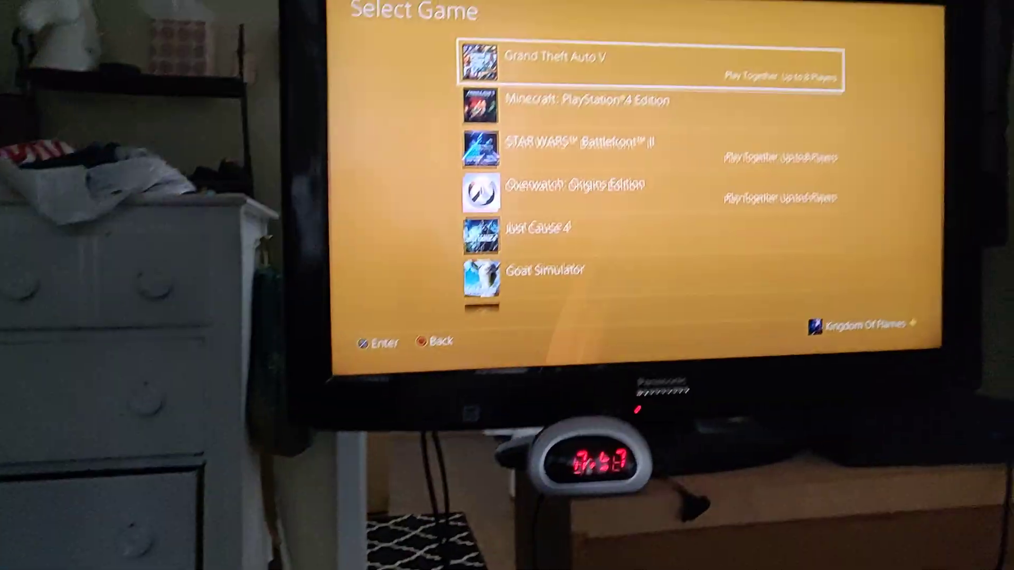
{"action": "key", "text": "Down"}
{"action": "key", "text": "Down"}
{"action": "key", "text": "Up"}
{"action": "key", "text": "Up"}
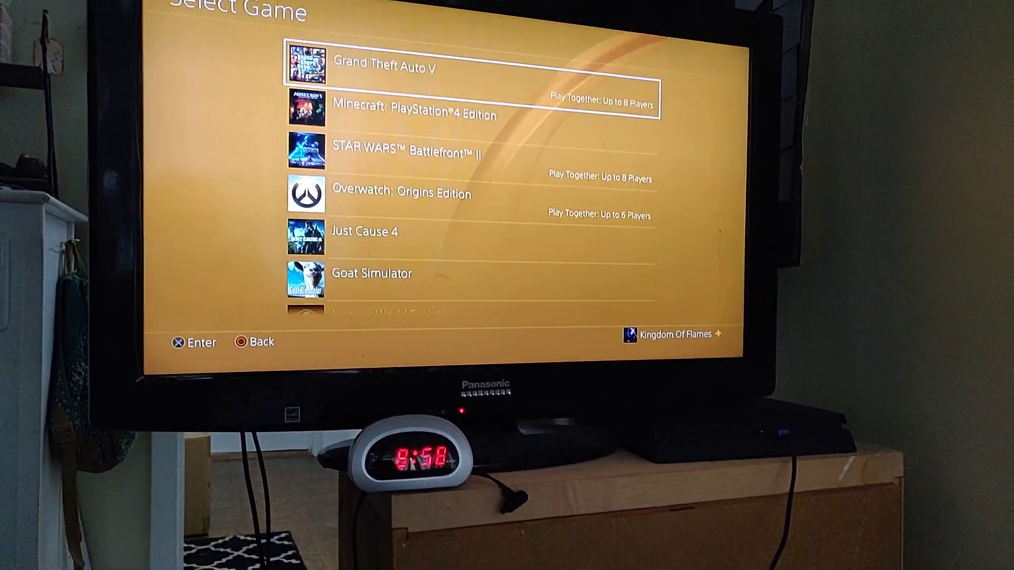
{"action": "key", "text": "Return"}
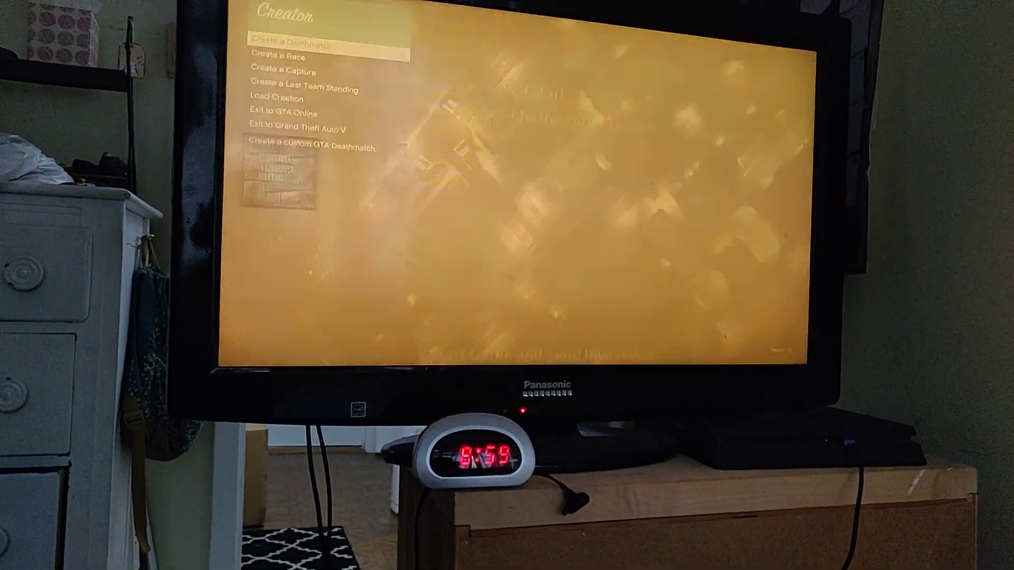
Step: Quit the Creator and confirm Yes on the quit prompt
{"action": "key", "text": "Escape"}
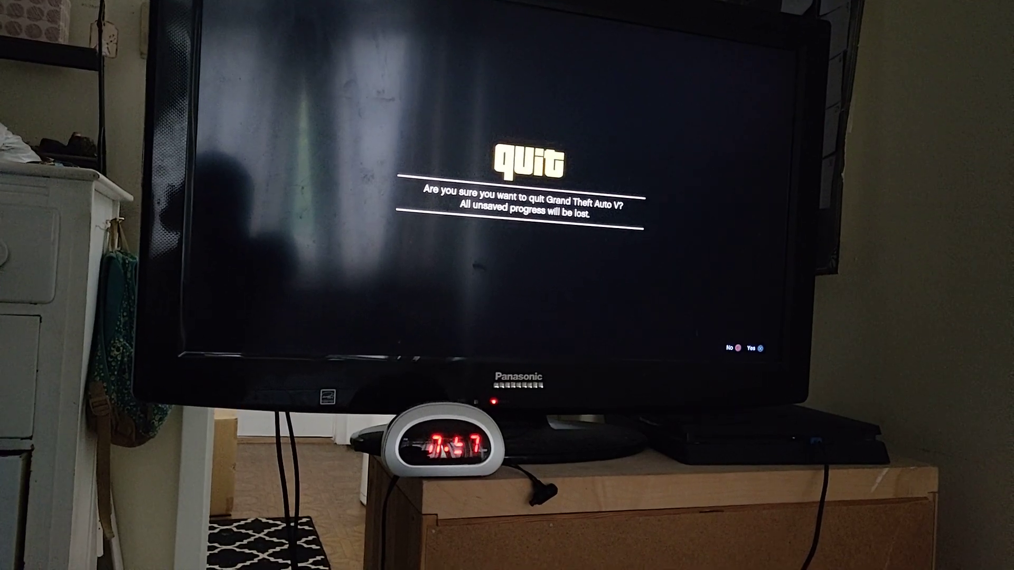
{"action": "key", "text": "Return"}
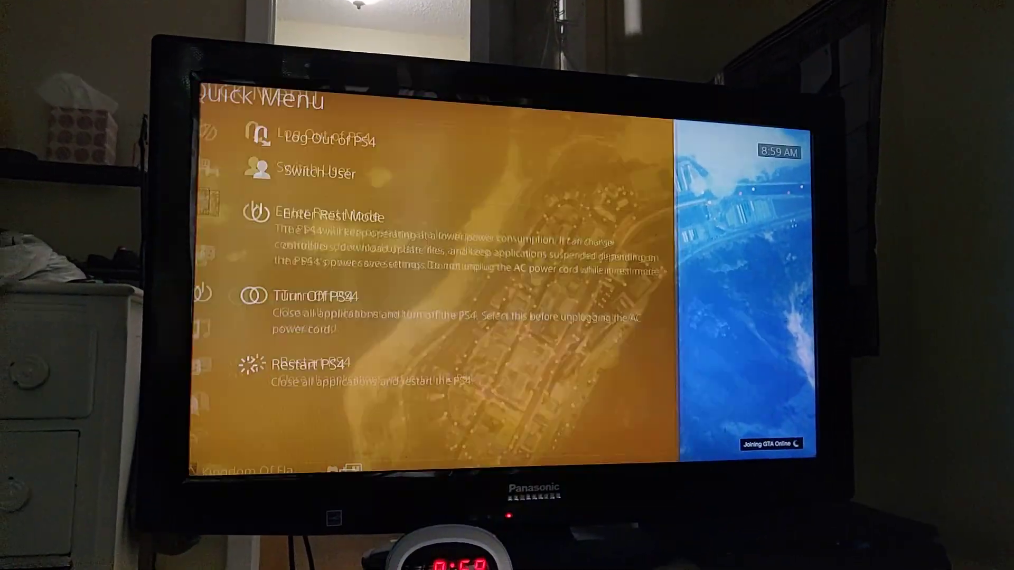
Step: Use Power > Switch User to select the other profile, then switch back to Kingdom Of Flames
{"action": "key", "text": "Left"}
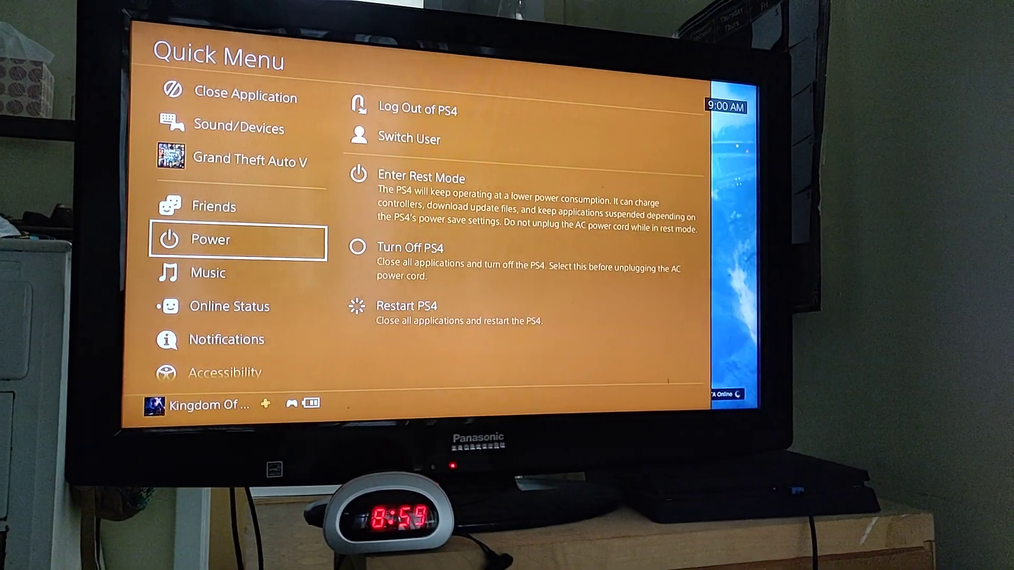
{"action": "key", "text": "Right"}
{"action": "key", "text": "Down"}
{"action": "key", "text": "Escape"}
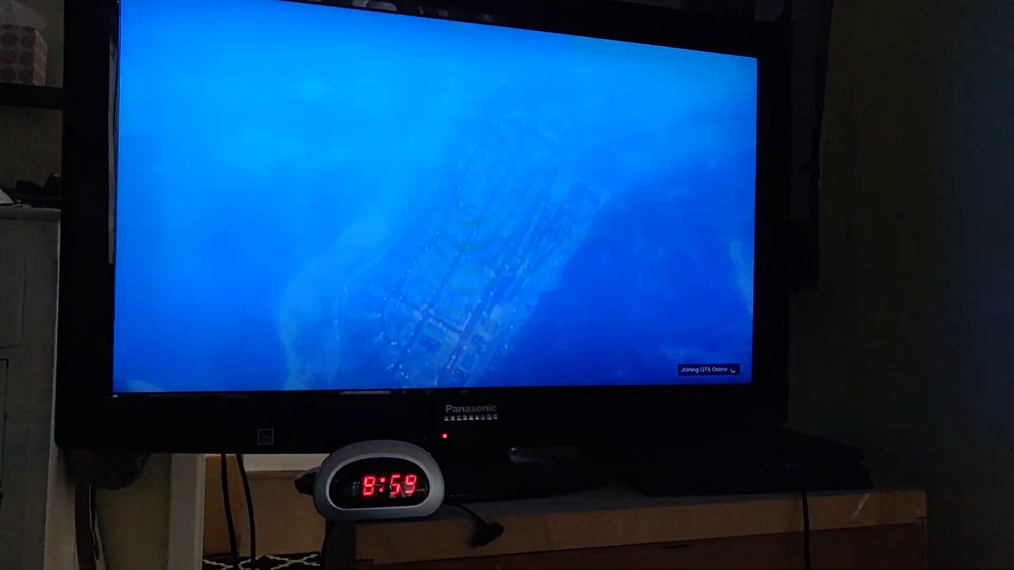
{"action": "key", "text": "Right"}
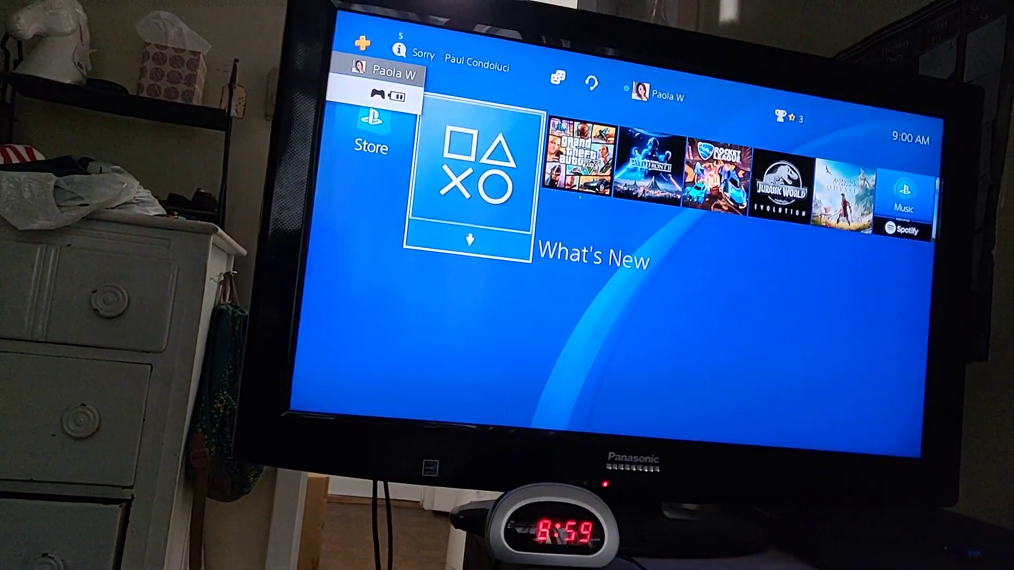
{"action": "key", "text": "Right"}
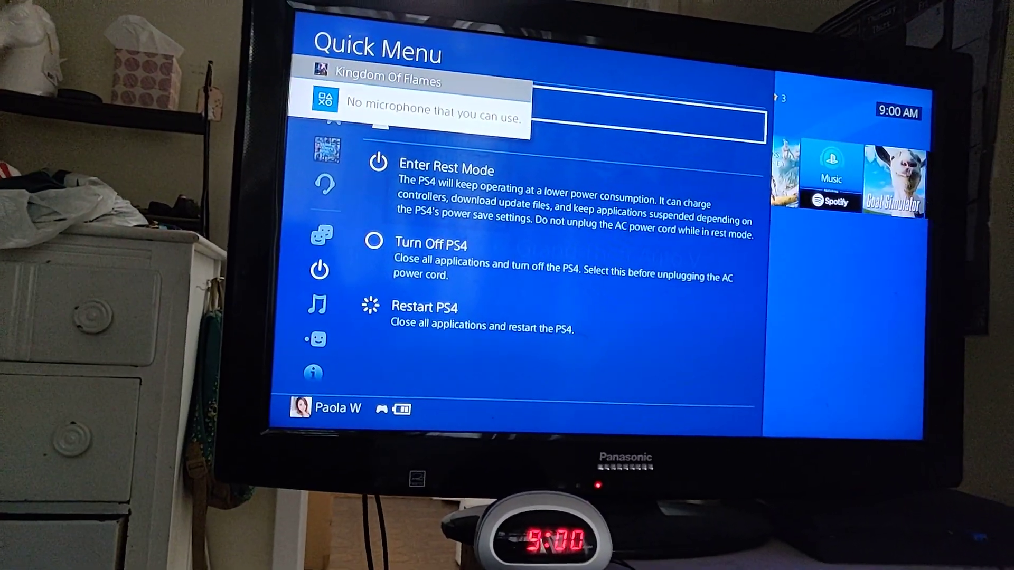
{"action": "key", "text": "Return"}
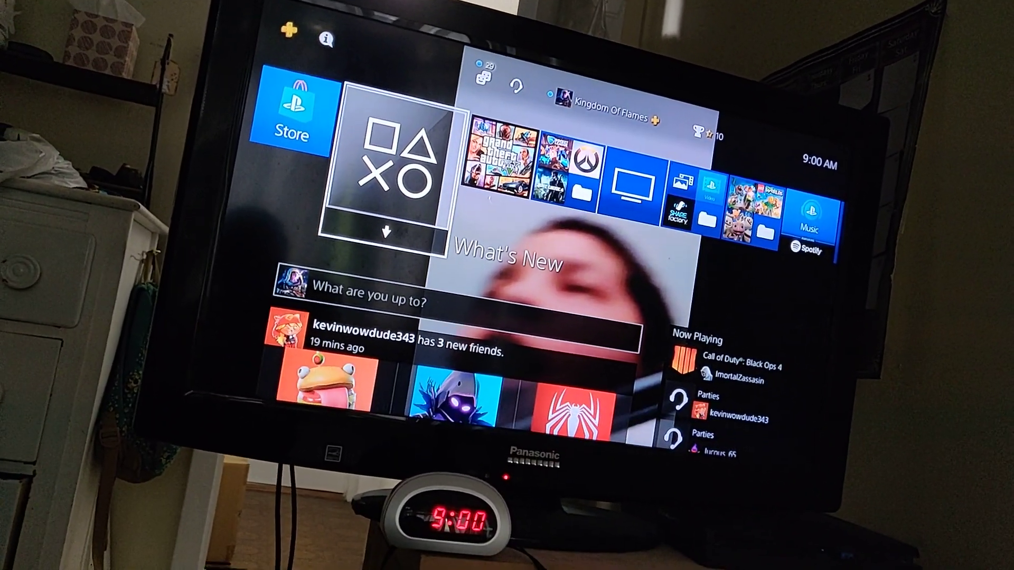
Step: Launch Grand Theft Auto V from its home-screen tile
{"action": "key", "text": "Right"}
{"action": "key", "text": "Return"}
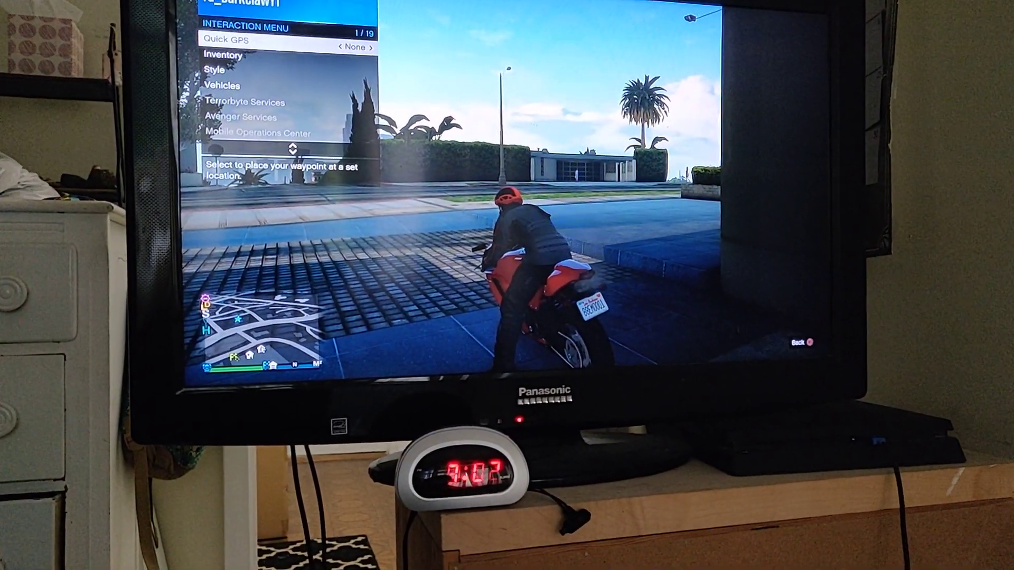
Step: Register as a SecuroServ VIP via the Interaction Menu, confirming the organization name
{"action": "key", "text": "Down"}
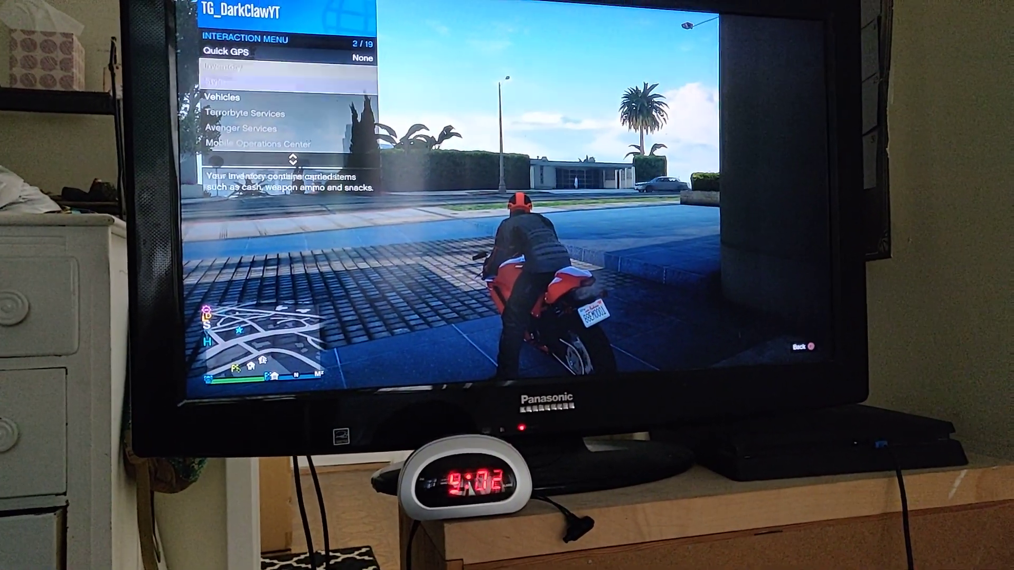
{"action": "key", "text": "Down"}
{"action": "key", "text": "Down"}
{"action": "key", "text": "Down"}
{"action": "key", "text": "Down"}
{"action": "key", "text": "Down"}
{"action": "key", "text": "Down"}
{"action": "key", "text": "Return"}
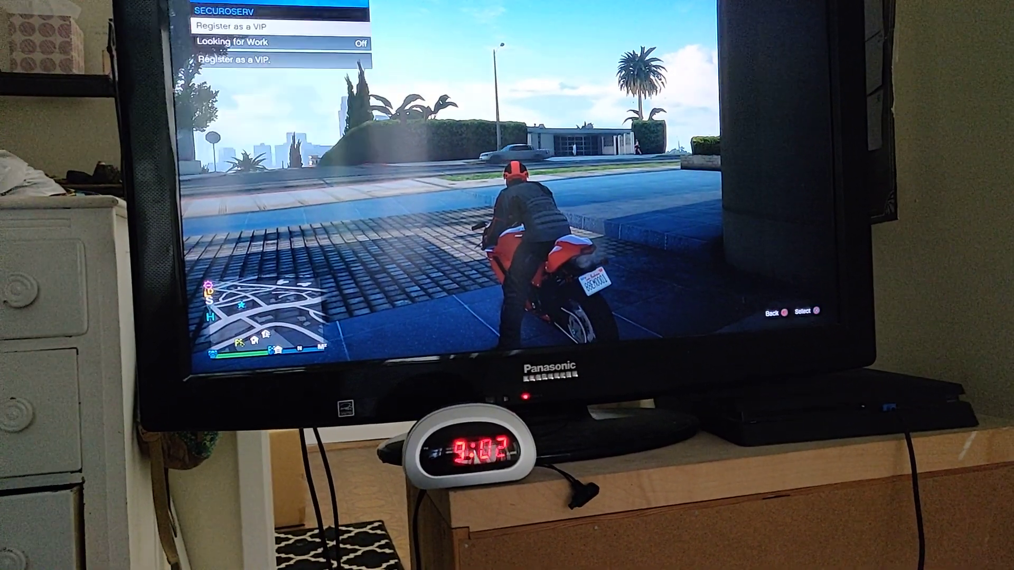
{"action": "key", "text": "Return"}
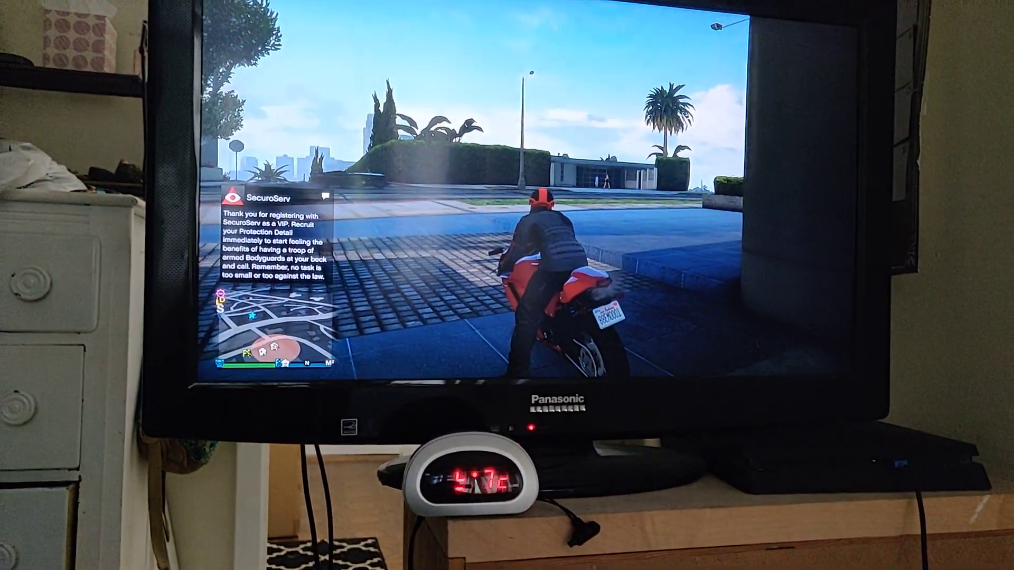
{"action": "key", "text": "m"}
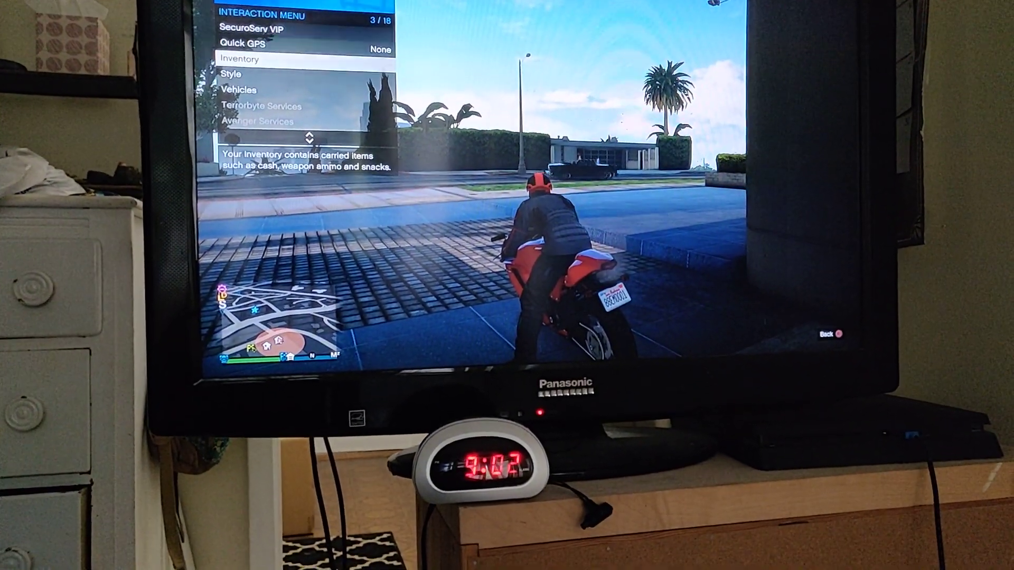
Step: Start the Sightseer job from SecuroServ VIP > VIP Work
{"action": "key", "text": "Return"}
{"action": "key", "text": "Down"}
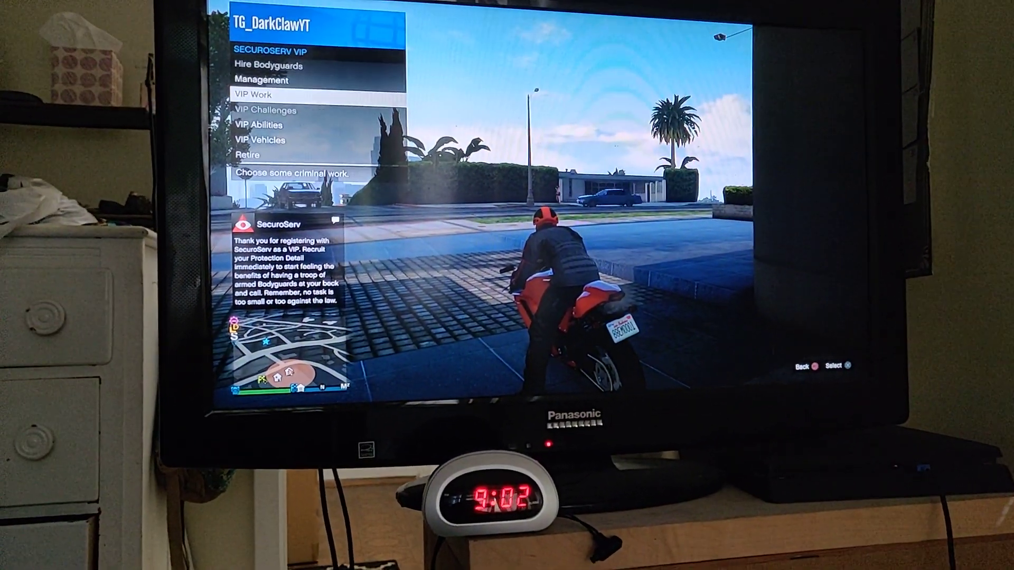
{"action": "key", "text": "Return"}
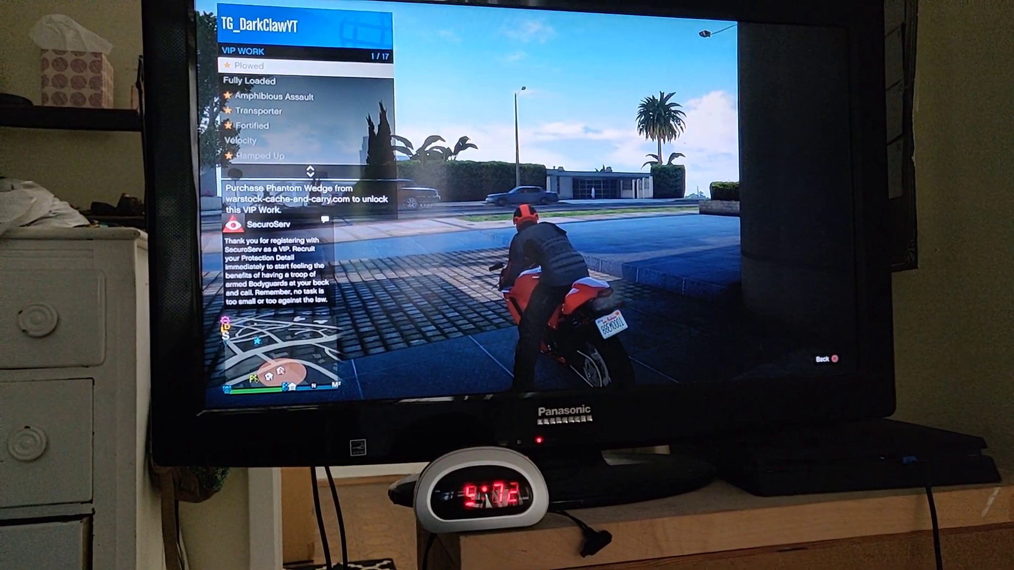
{"action": "key", "text": "Up"}
{"action": "key", "text": "Return"}
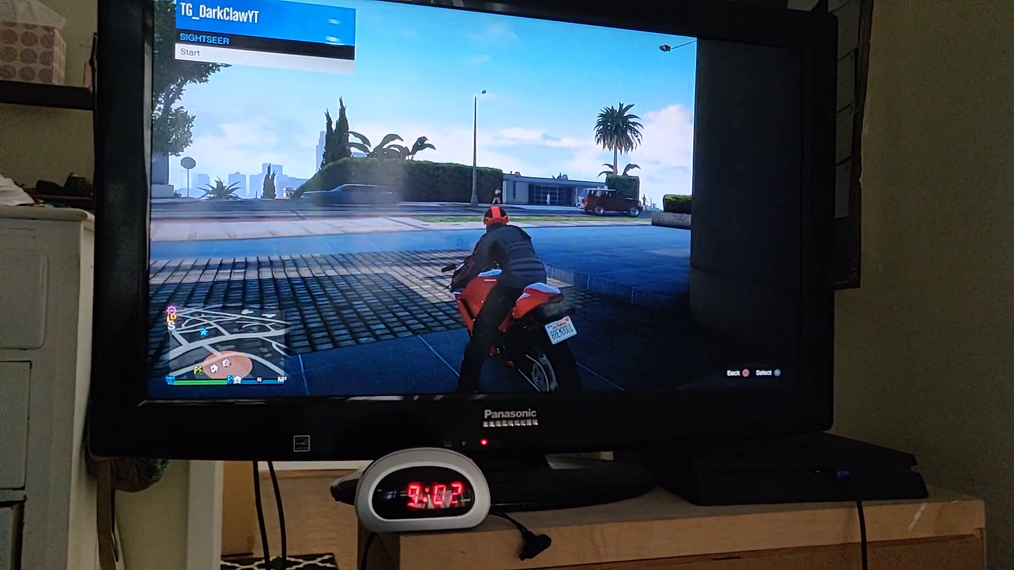
{"action": "key", "text": "Return"}
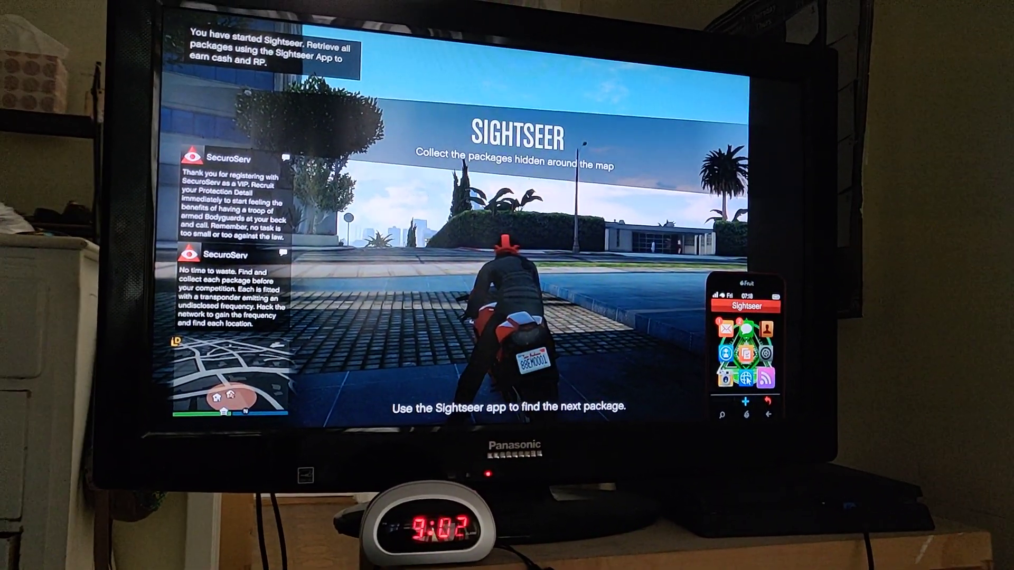
Step: Solve the Sightseer hacking grid by steering the red block onto 26 37 31 33 and confirming
{"action": "key", "text": "Return"}
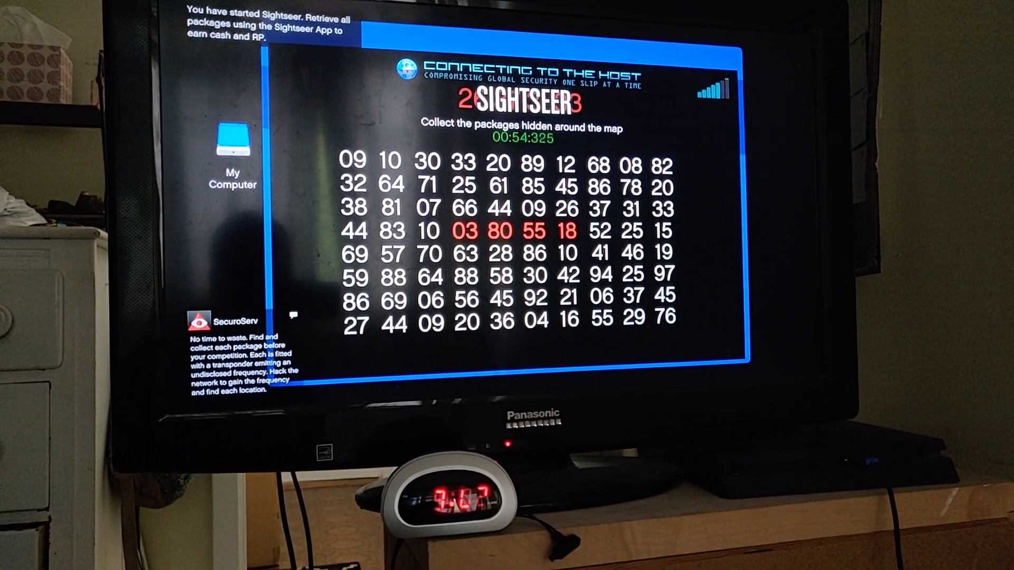
{"action": "key", "text": "Left"}
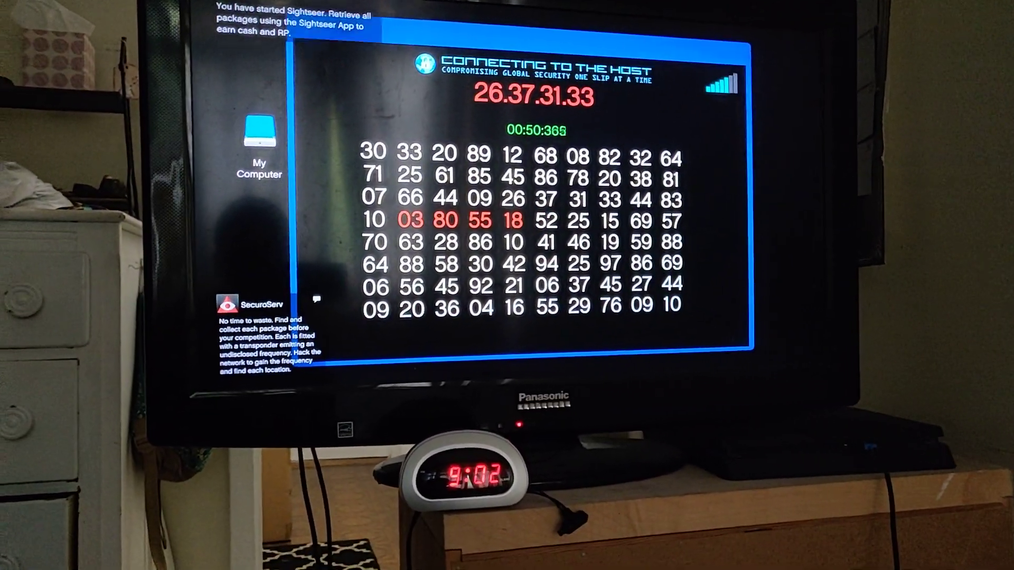
{"action": "key", "text": "Down"}
{"action": "key", "text": "Right"}
{"action": "key", "text": "Right"}
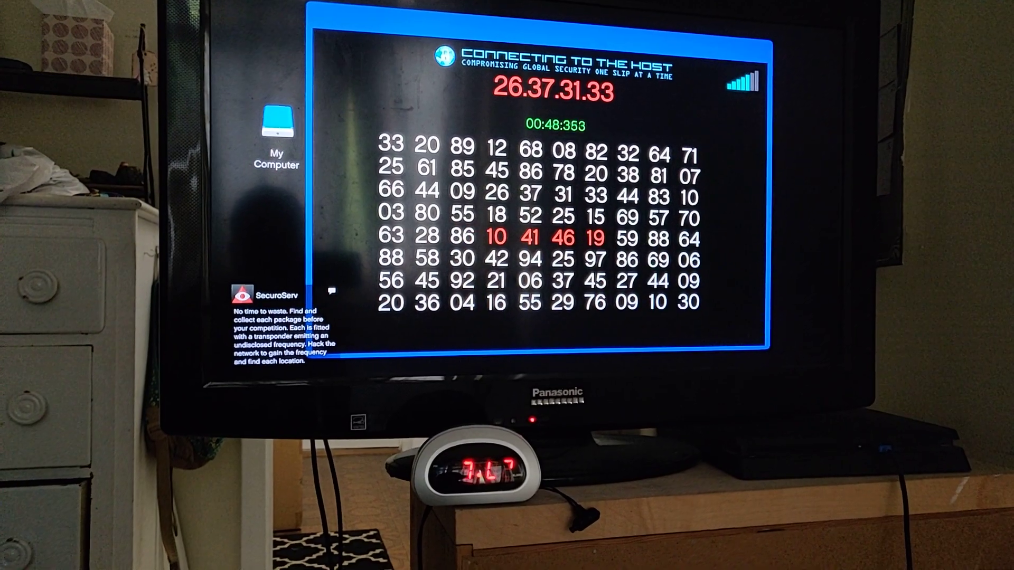
{"action": "key", "text": "Right"}
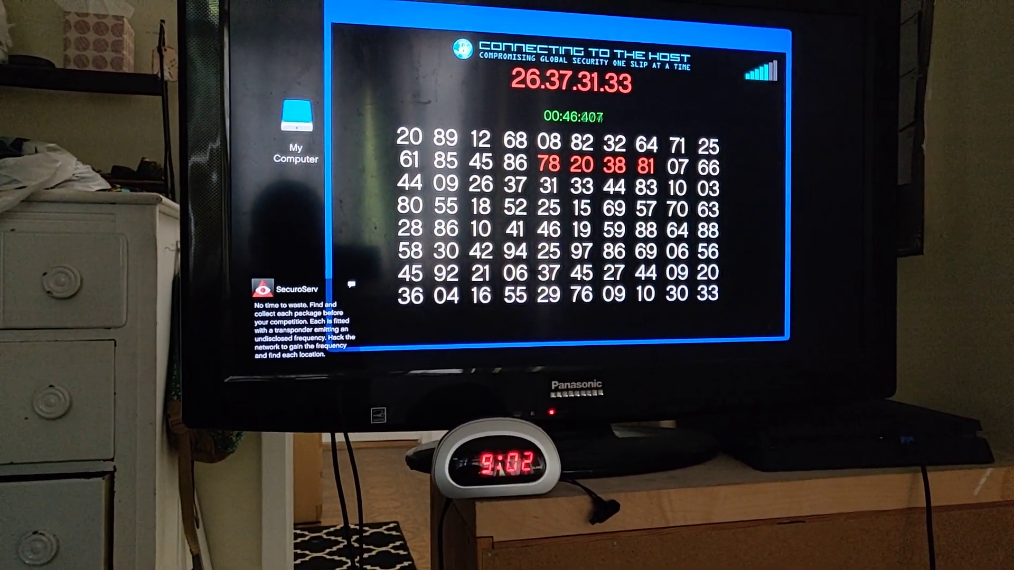
{"action": "key", "text": "Down"}
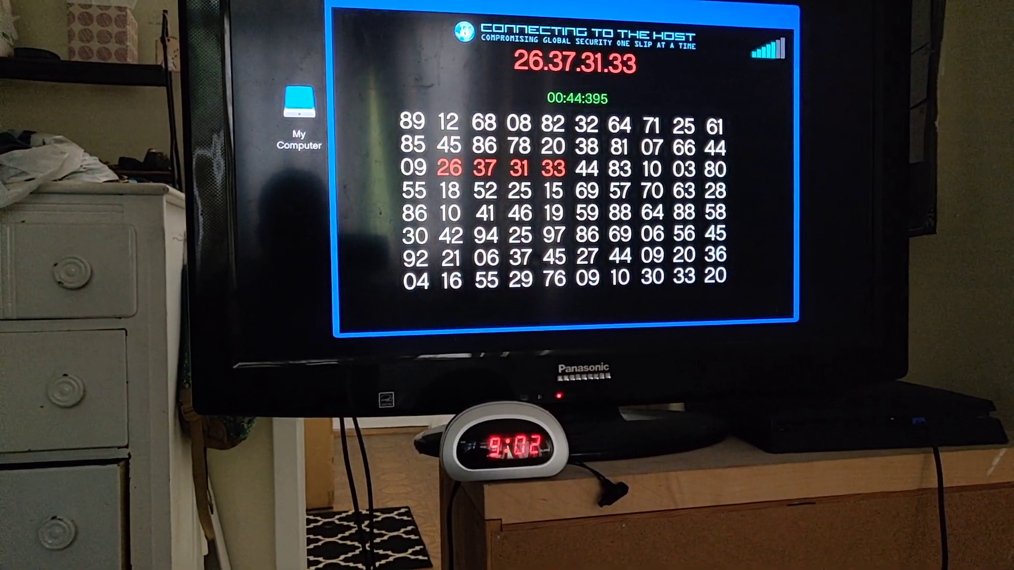
{"action": "key", "text": "Left"}
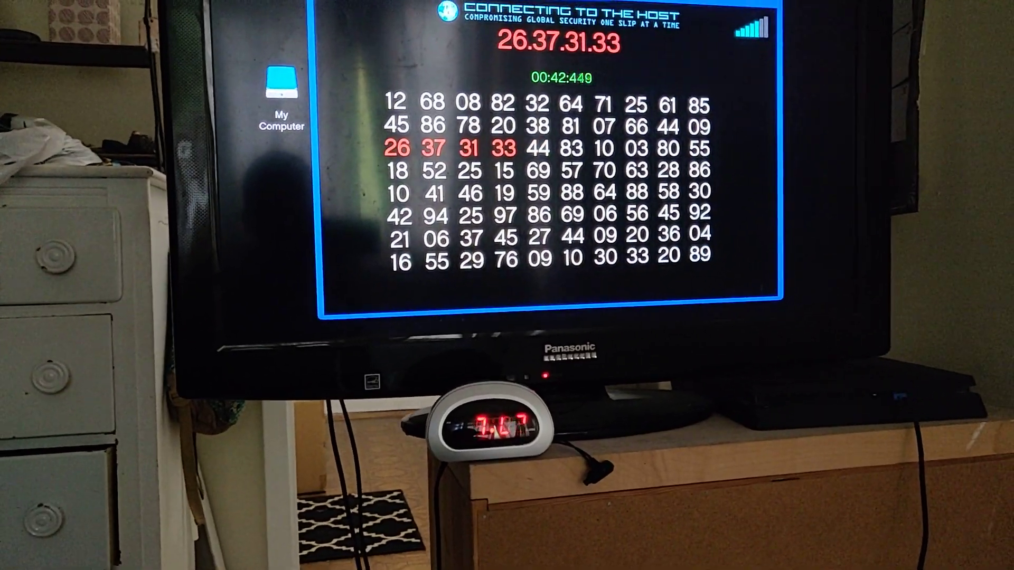
{"action": "key", "text": "Return"}
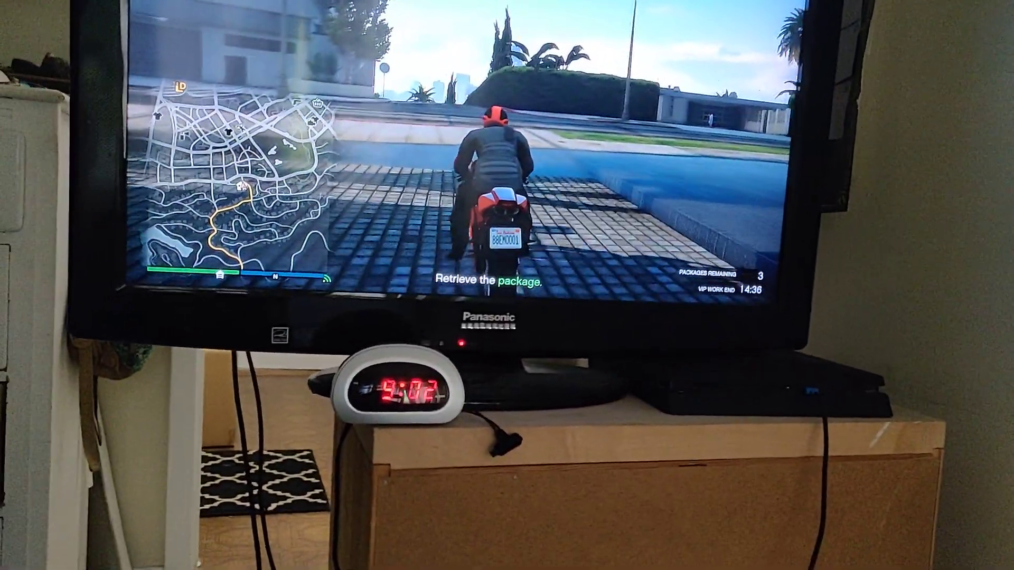